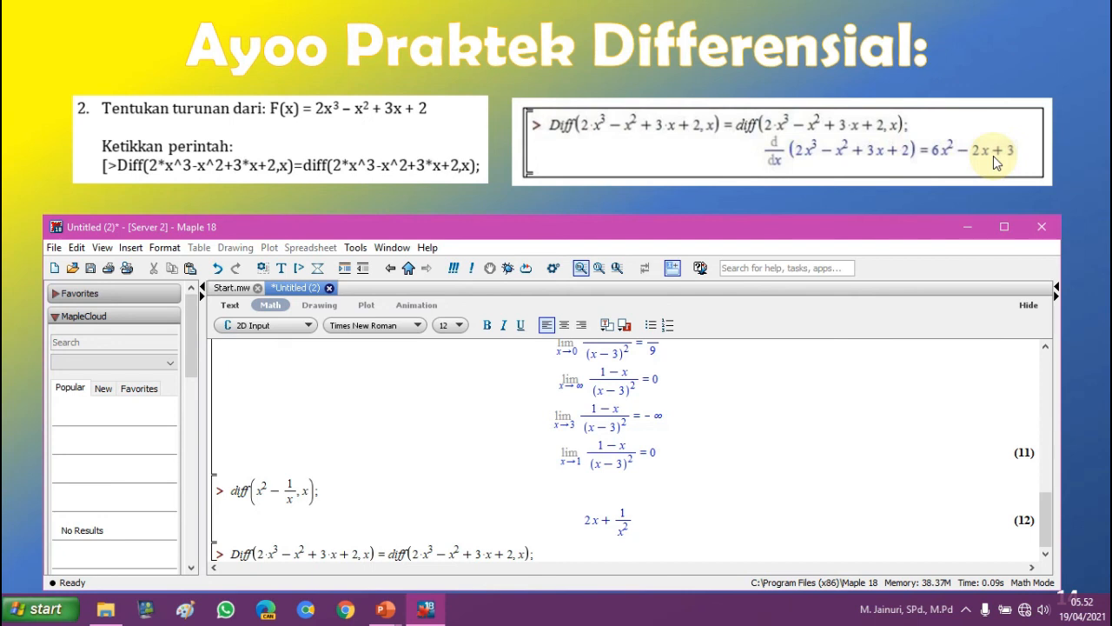
# - Evaluate the entered command Diff(2*x^3-x^2+3*x+2,x)=diff(2*x^3-x^2+3*x+2,x); in the worksheet
pyautogui.press('Return')
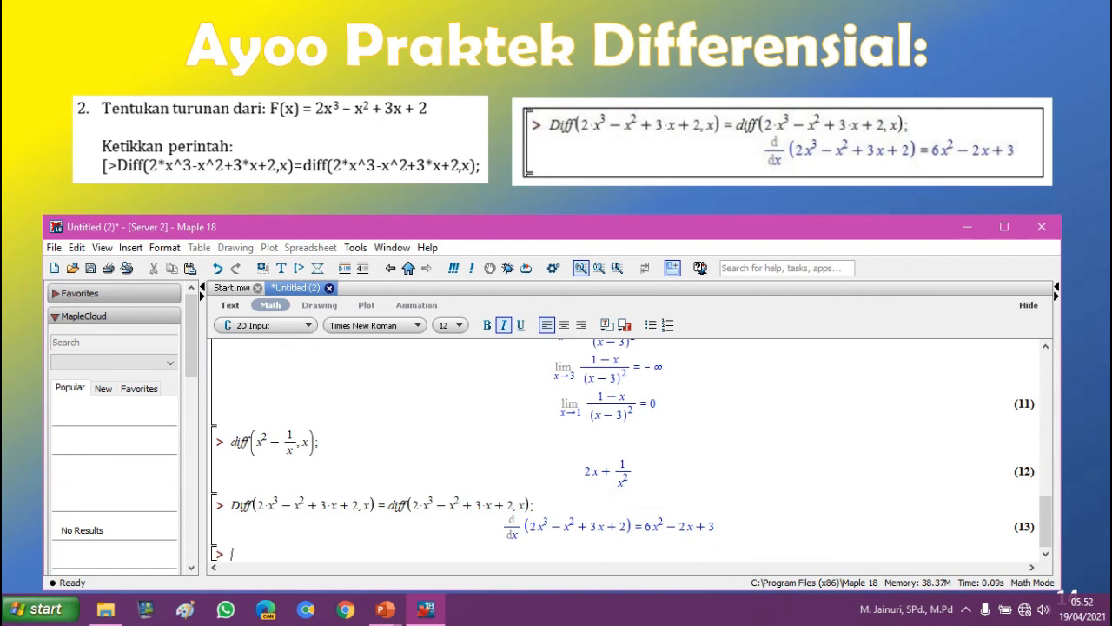
# - Return to the slideshow and advance to integral exercise 1, revealing the cos x / sin x problem and its sample solution
pyautogui.click(1076, 77)
pyautogui.click(1078, 79)
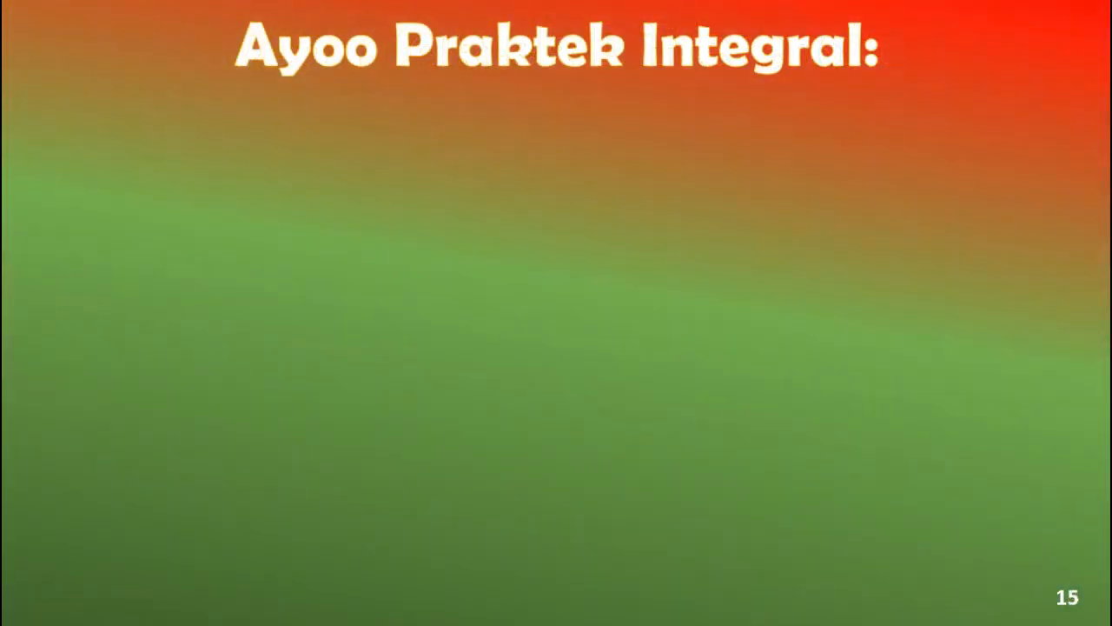
pyautogui.press('Right')
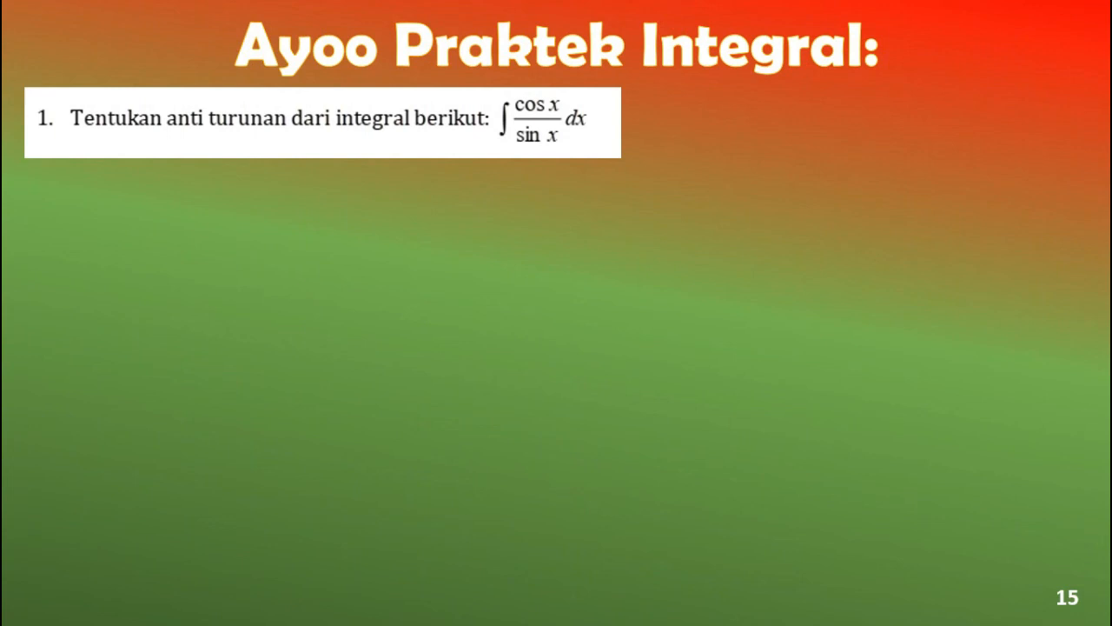
pyautogui.press('Right')
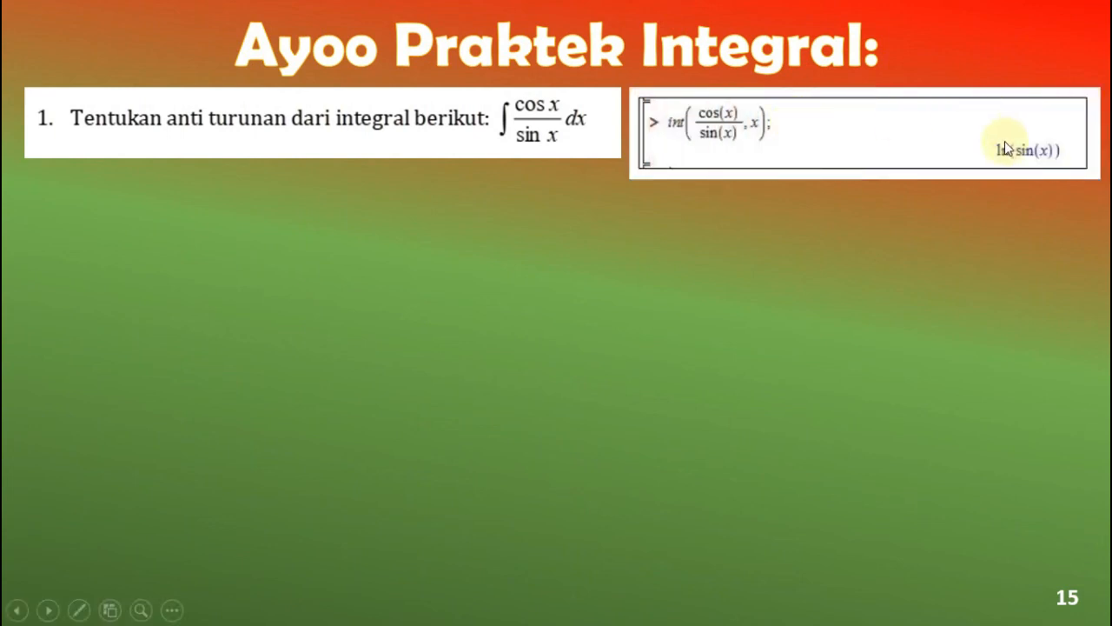
# - Switch to the Maple worksheet over the slide and place the cursor at the empty prompt
pyautogui.press('super')
pyautogui.click(426, 607)
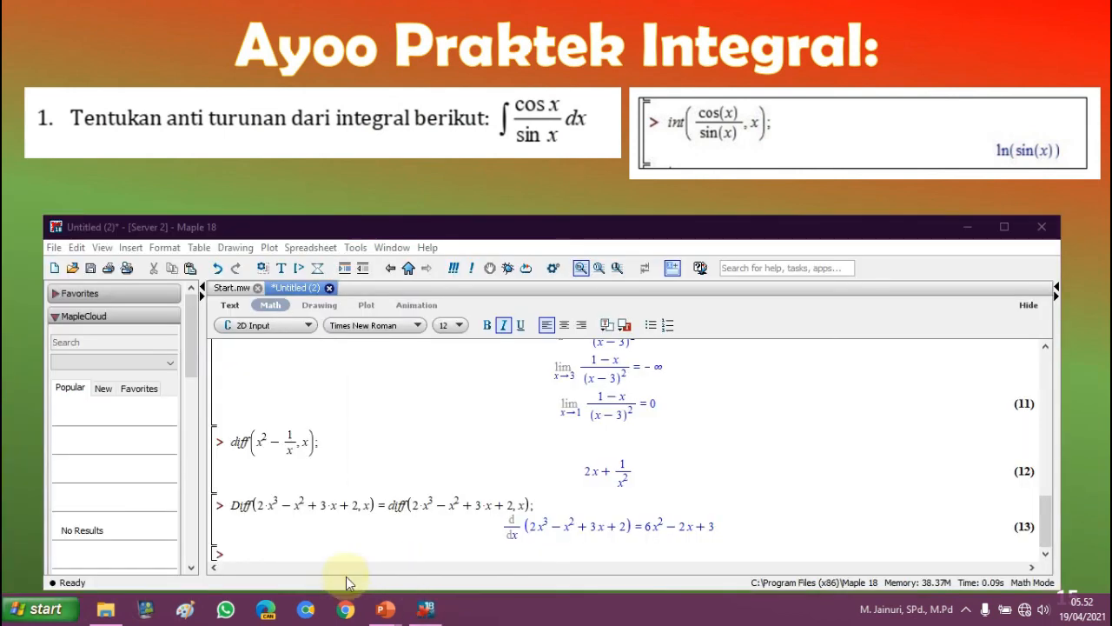
pyautogui.click(279, 554)
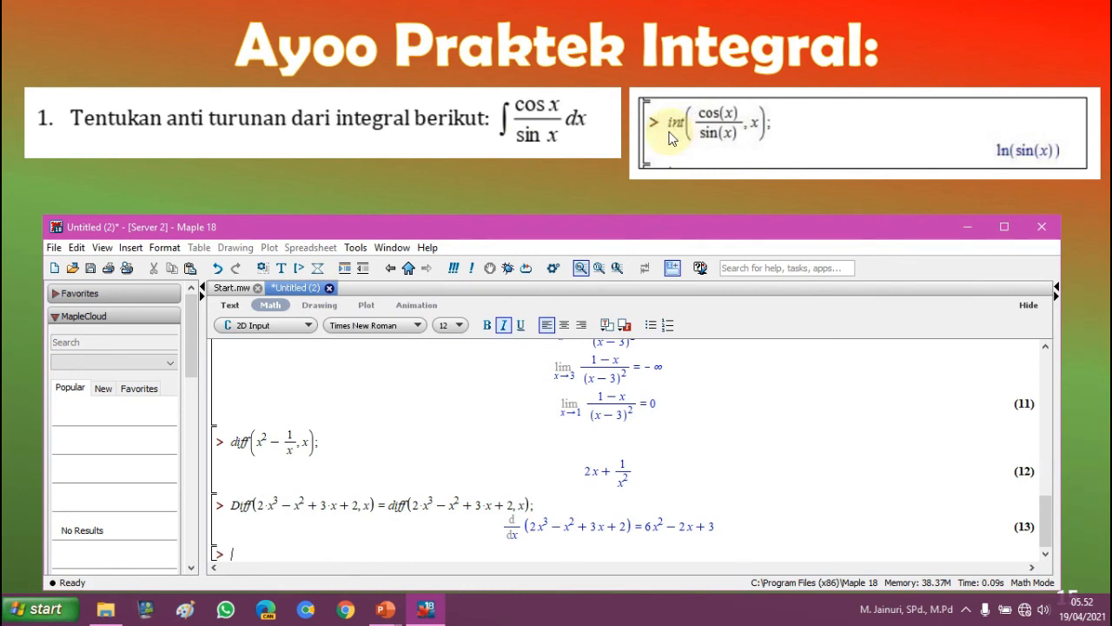
# - Try to evaluate the integral of cos(x)/sin(x) with respect to x using the int command
pyautogui.write('int(cos(x)')
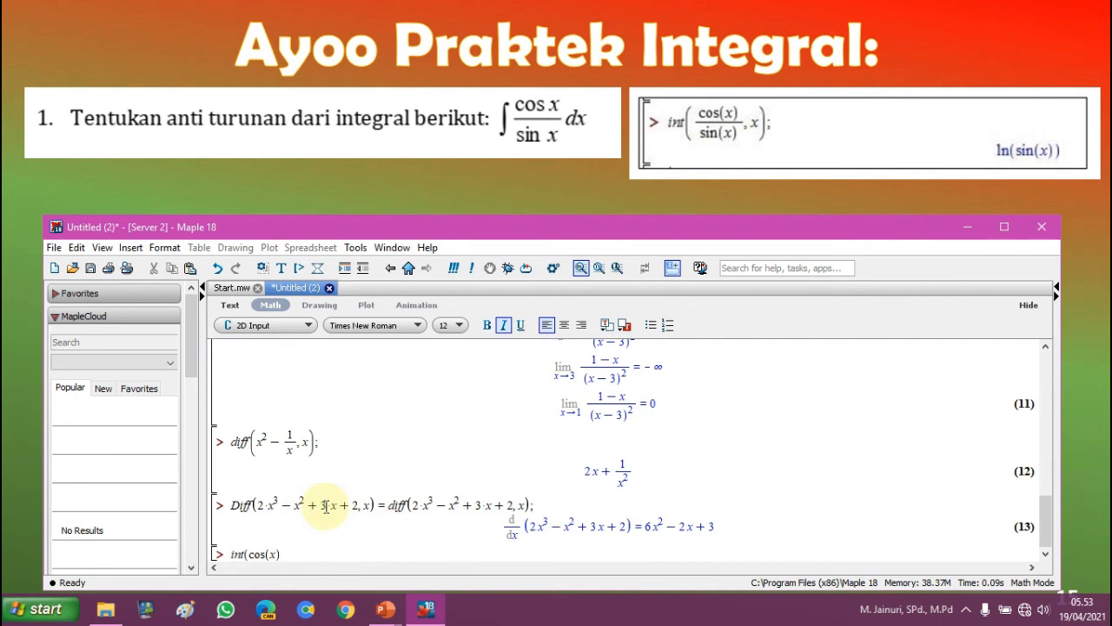
pyautogui.write('/si')
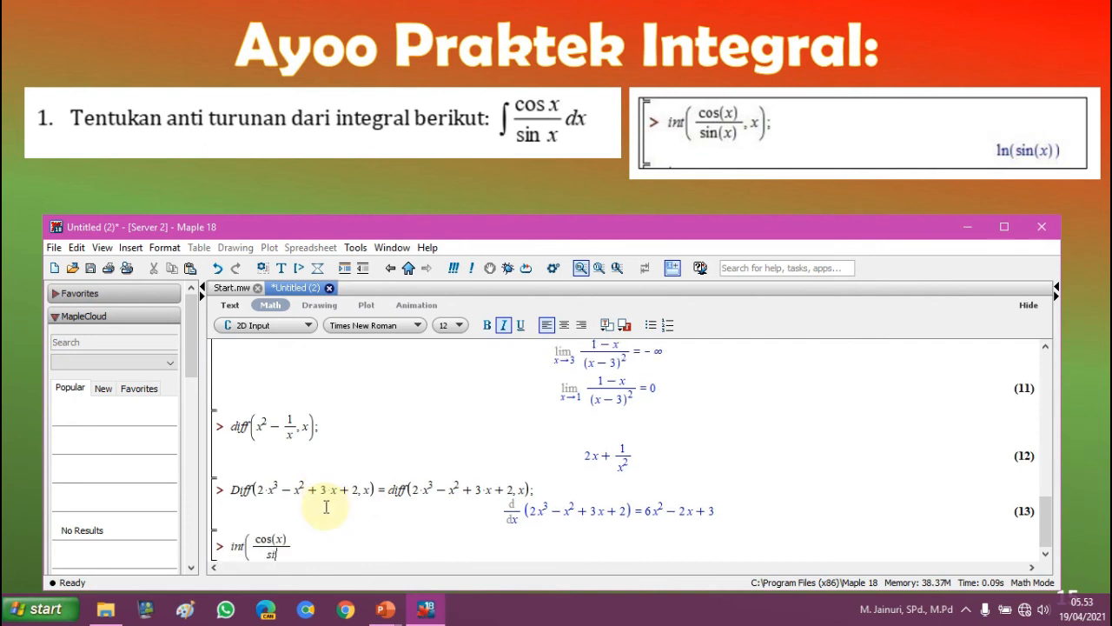
pyautogui.write('n(x)')
pyautogui.press('Right')
pyautogui.write(', x);')
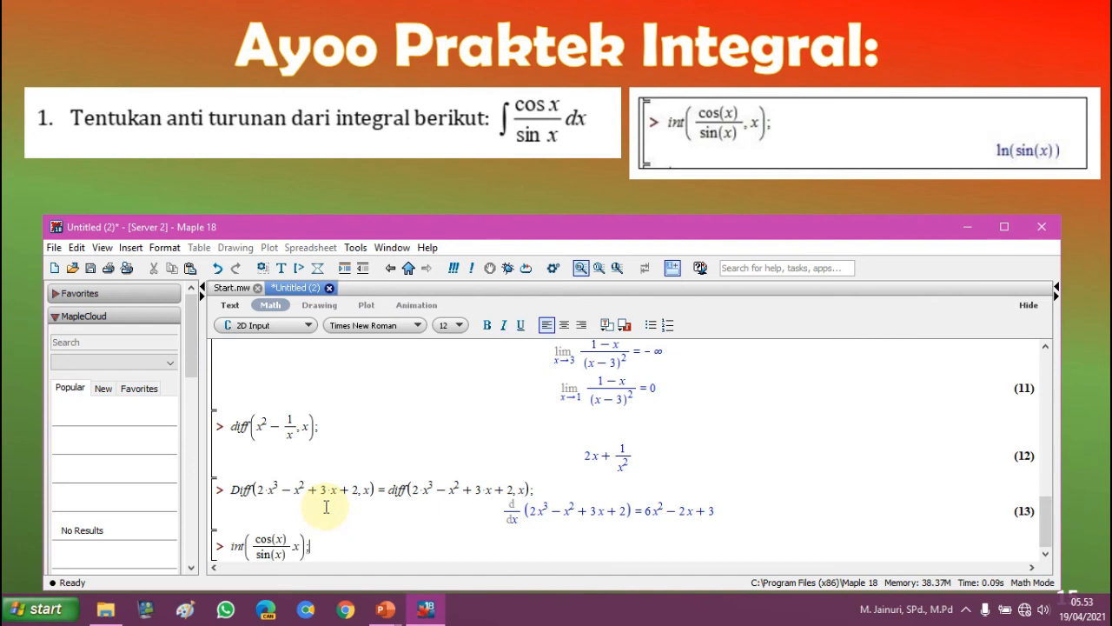
pyautogui.press('Return')
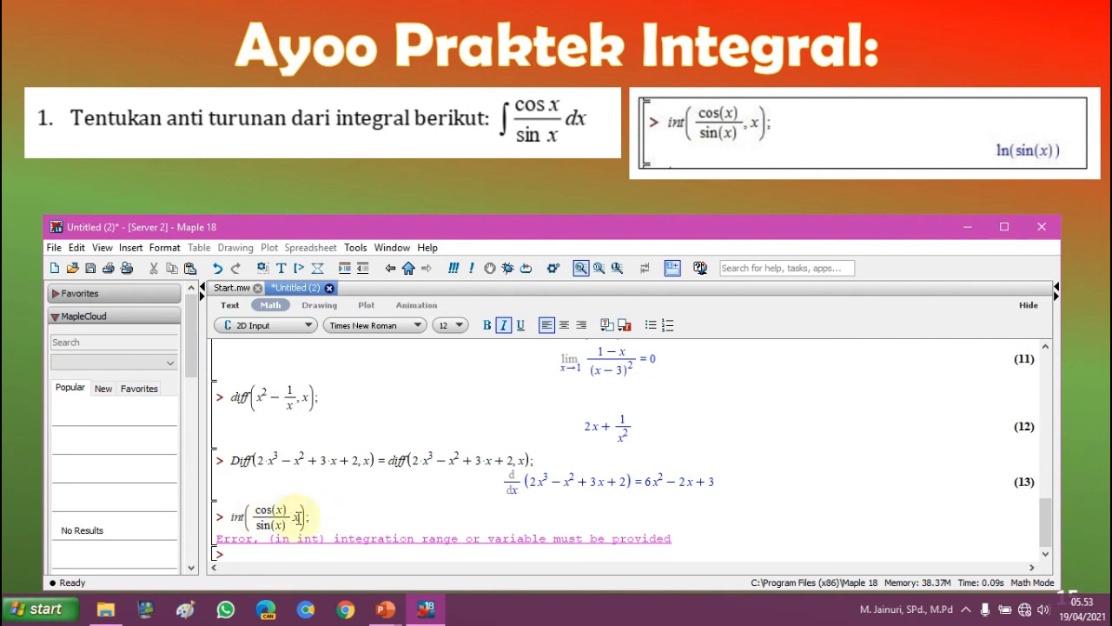
# - Try to correct the int command by inserting a comma before the variable x, and evaluate it again
pyautogui.click(295, 516)
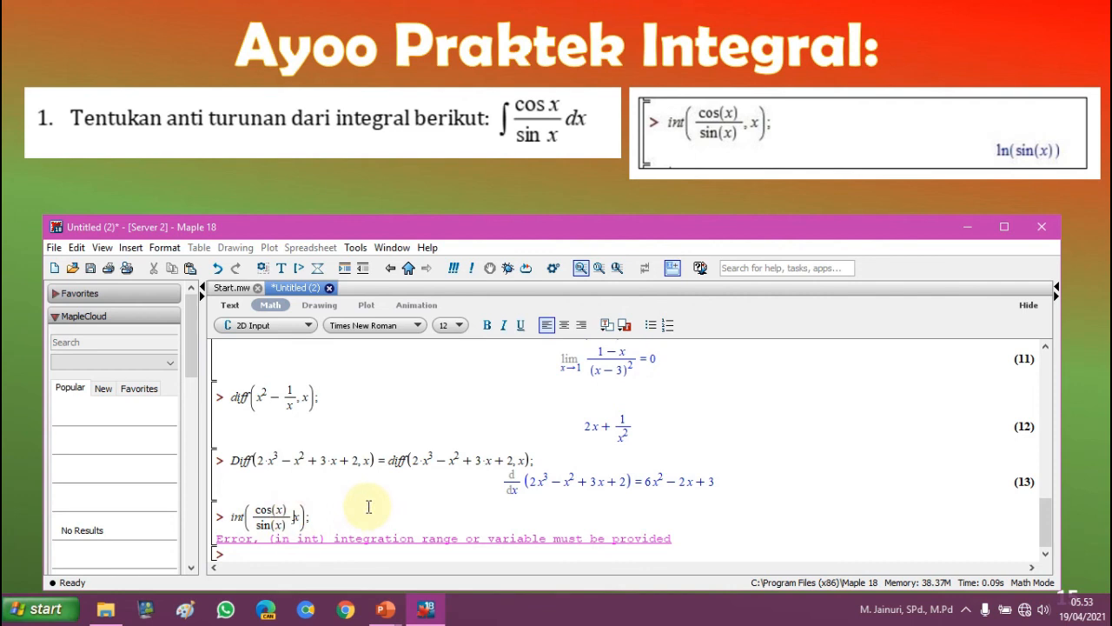
pyautogui.write(',')
pyautogui.press('Return')
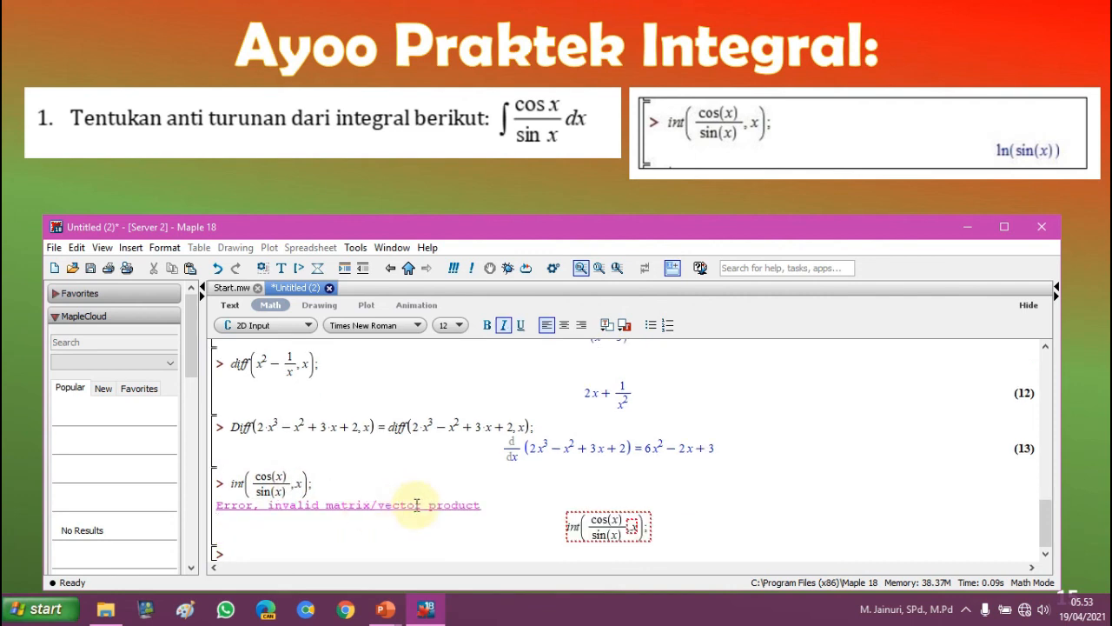
# - Delete the faulty int command together with its error output from the worksheet
pyautogui.click(665, 529)
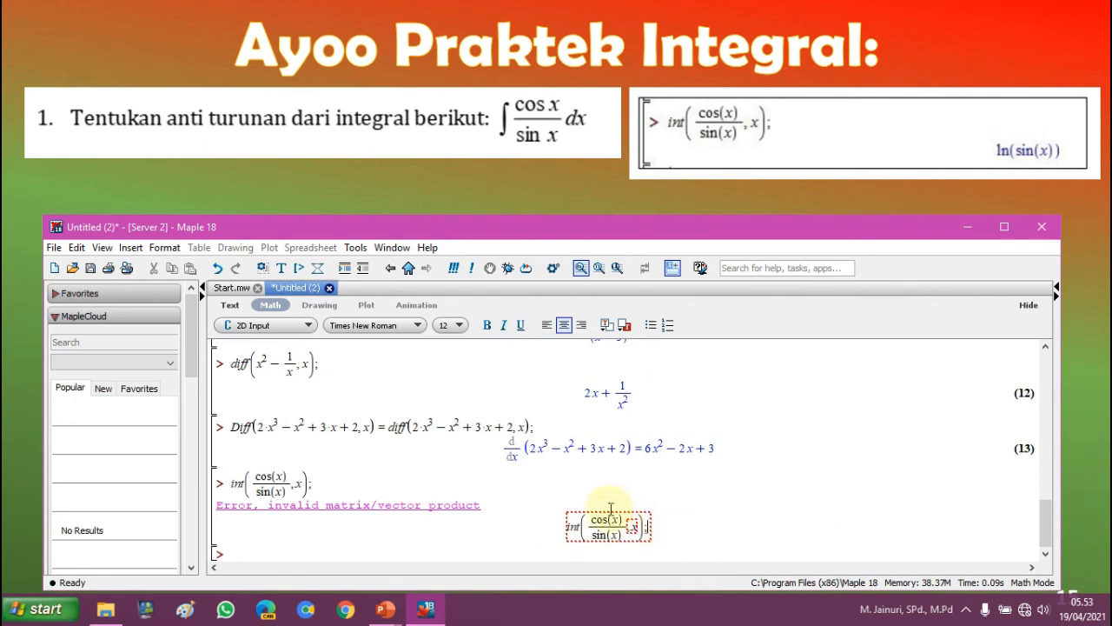
pyautogui.click(496, 502)
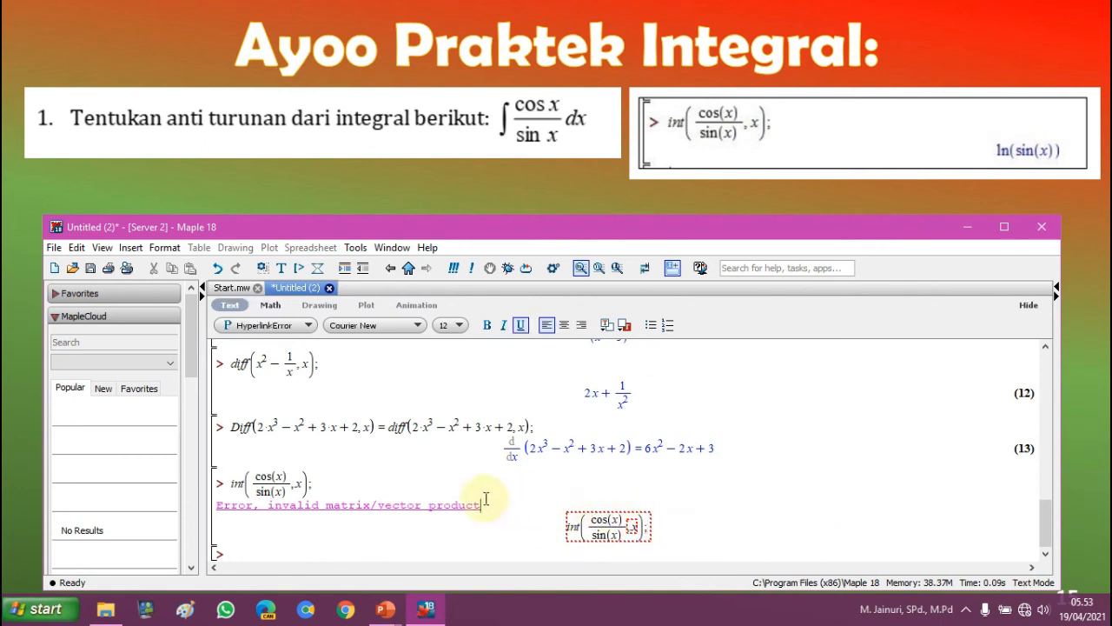
pyautogui.moveTo(484, 504); pyautogui.dragTo(219, 508)
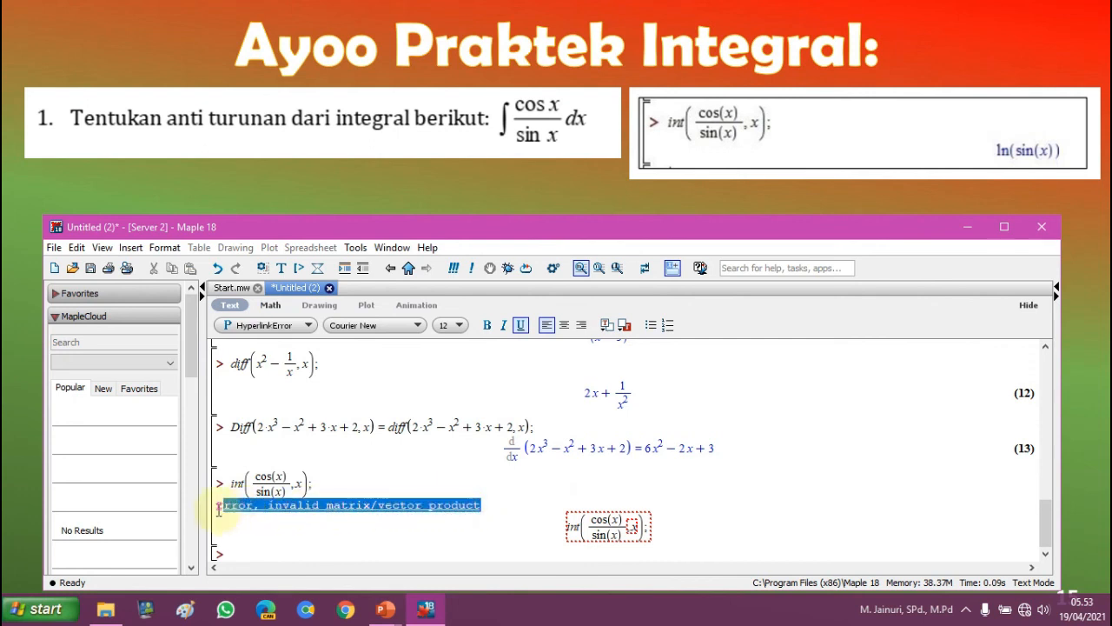
pyautogui.click(216, 508)
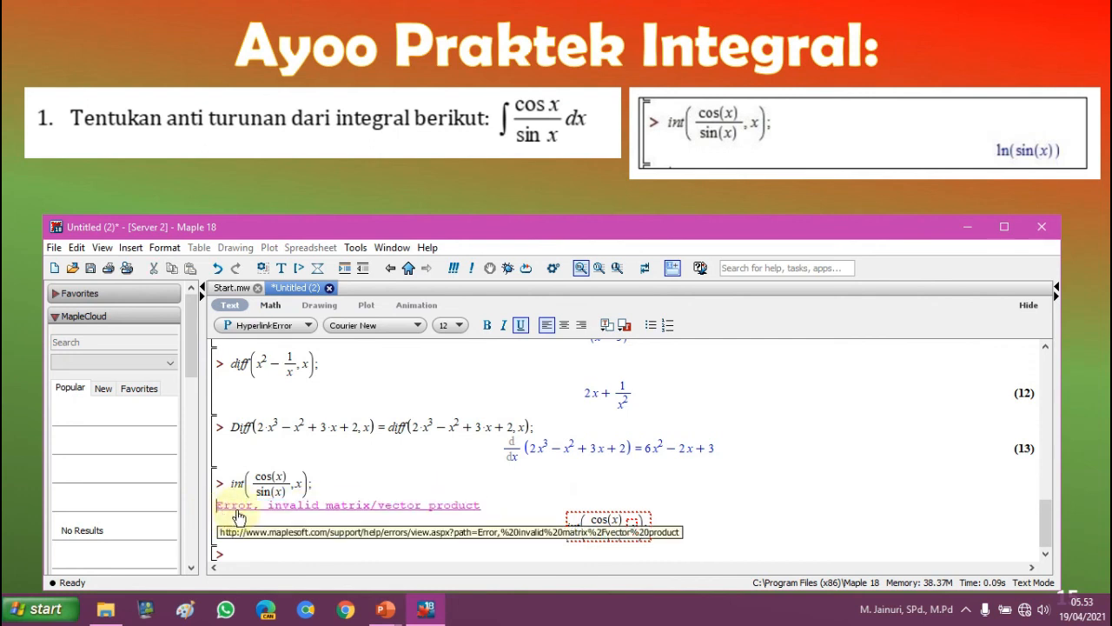
pyautogui.click(328, 486)
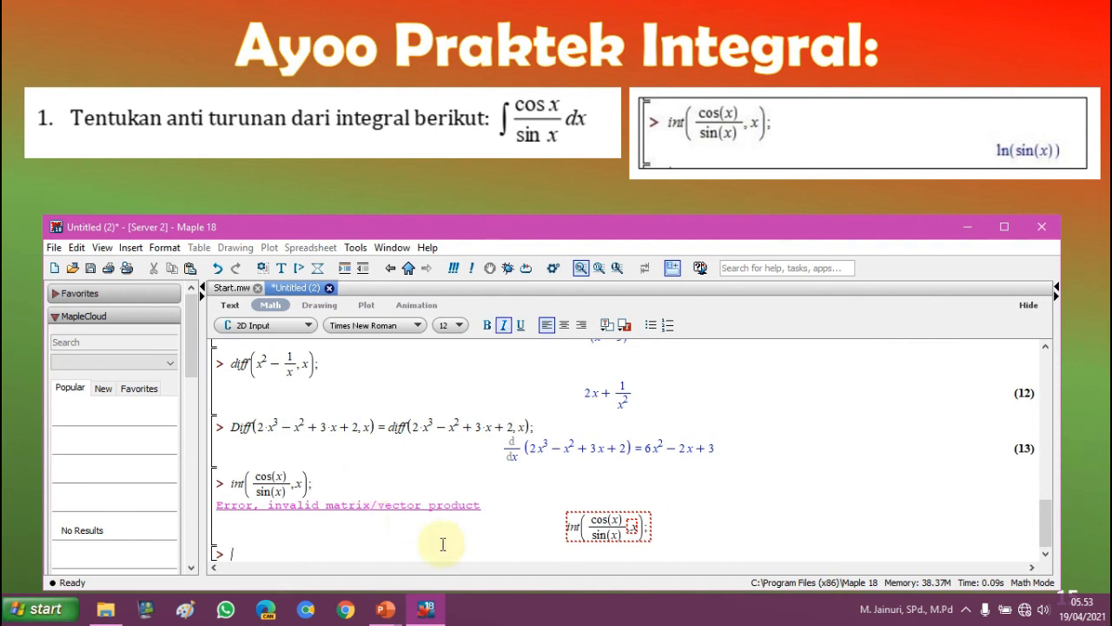
pyautogui.moveTo(409, 551); pyautogui.dragTo(215, 484)
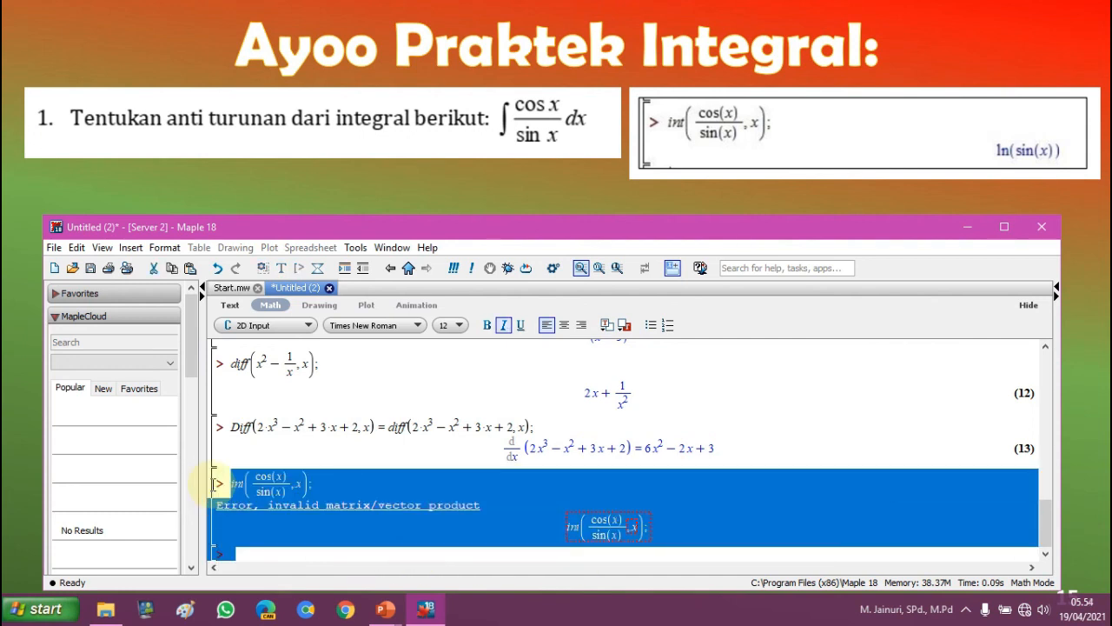
pyautogui.press('Delete')
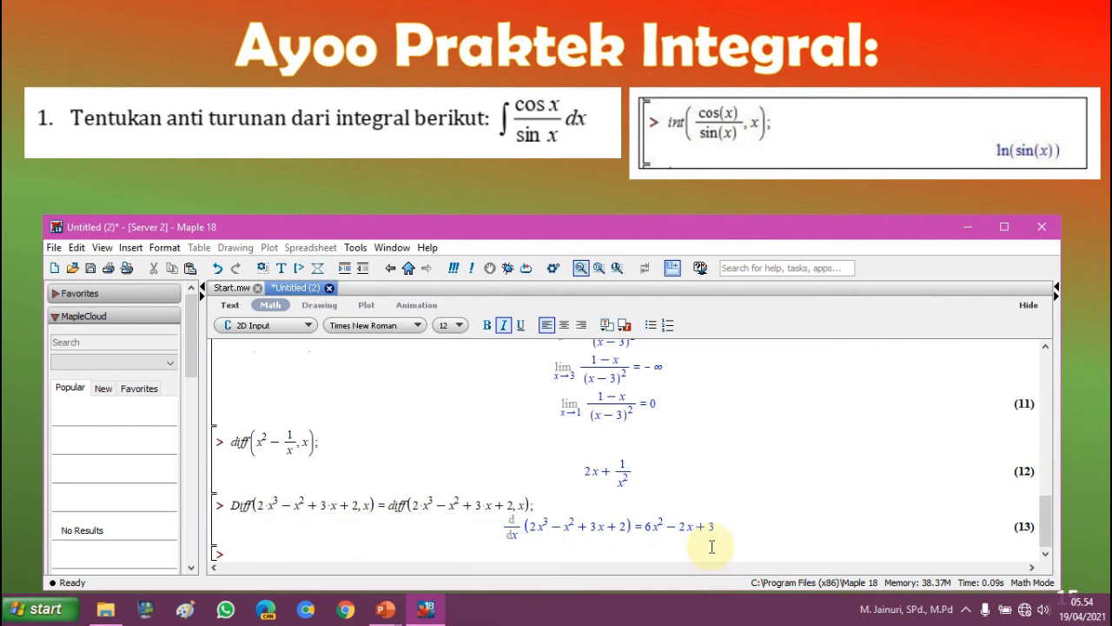
# - Enter int(cos(x)/sin(x), x); at the empty prompt, with sin(x) as the denominator, and evaluate it
pyautogui.write('int(cos(x)/')
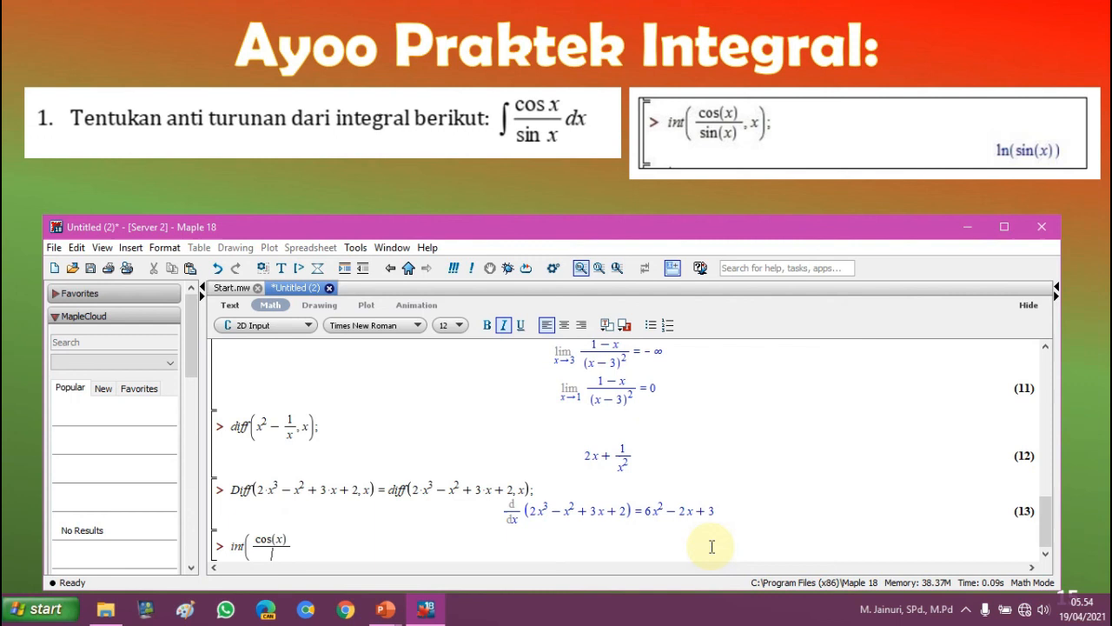
pyautogui.write('sin(x)')
pyautogui.press('Right')
pyautogui.write(', x)')
pyautogui.press('Return')
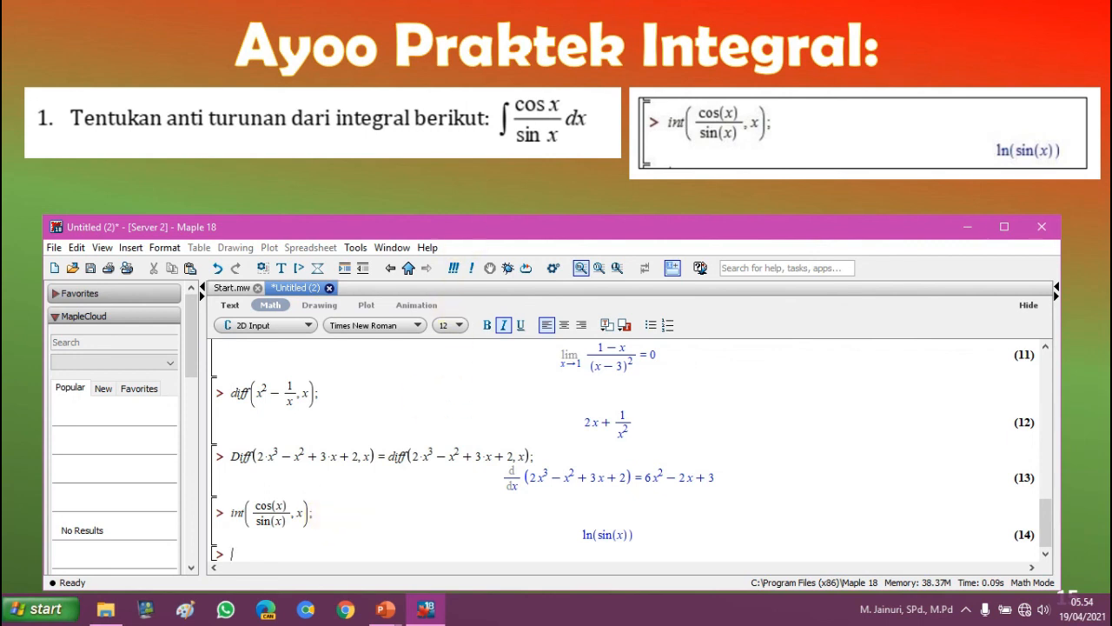
# - Return to the slideshow and advance to integral exercise 2, revealing the definite integral from 0 to 2 and its sample solution
pyautogui.click(939, 46)
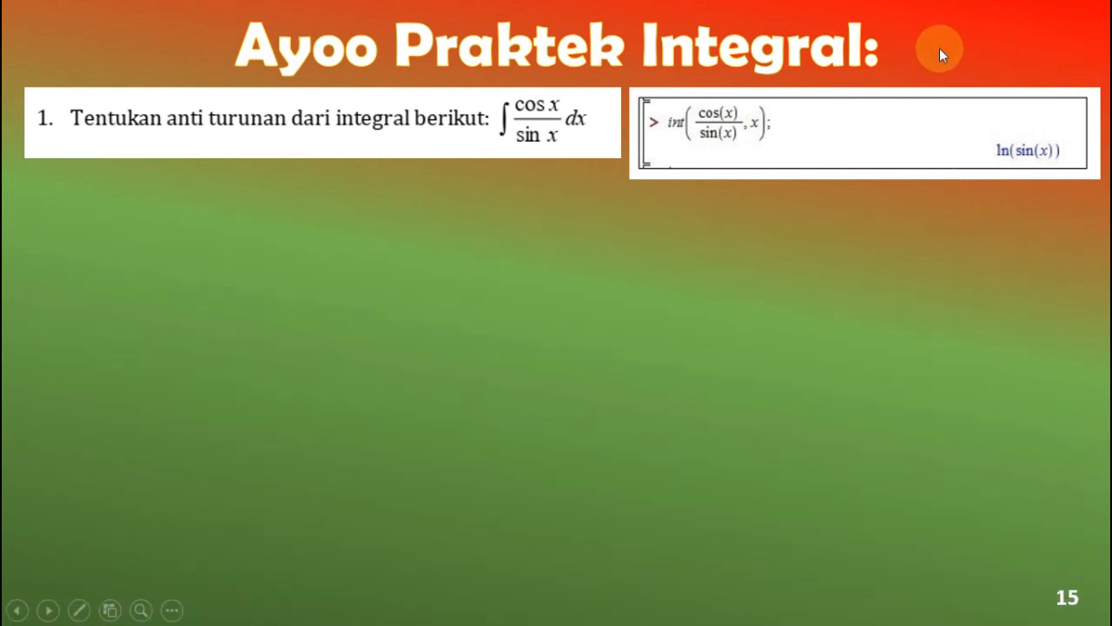
pyautogui.click(906, 152)
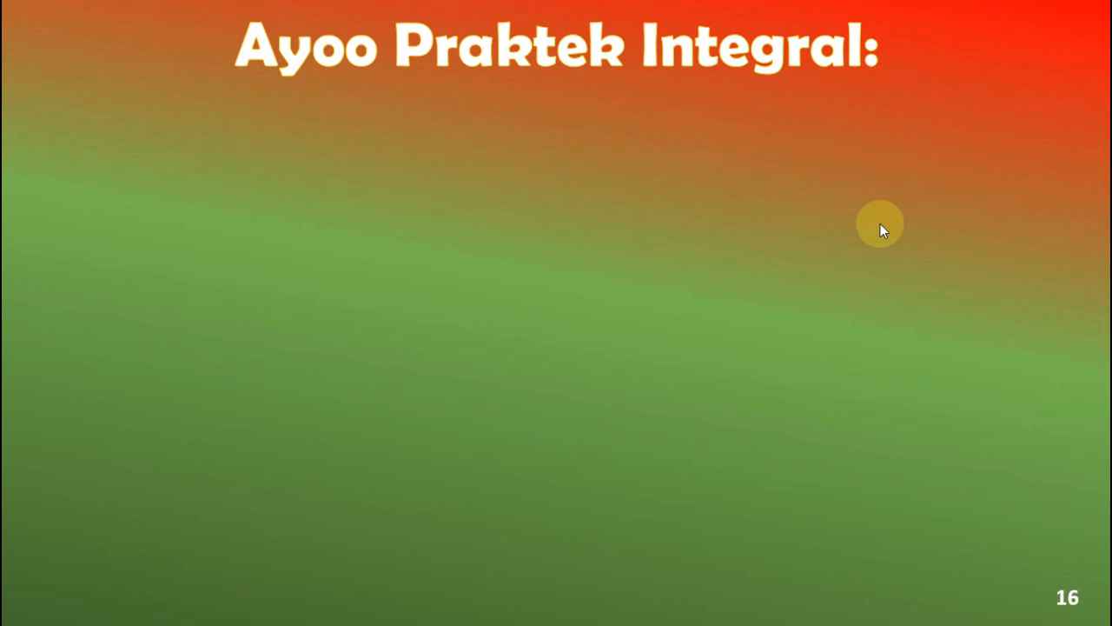
pyautogui.click(881, 226)
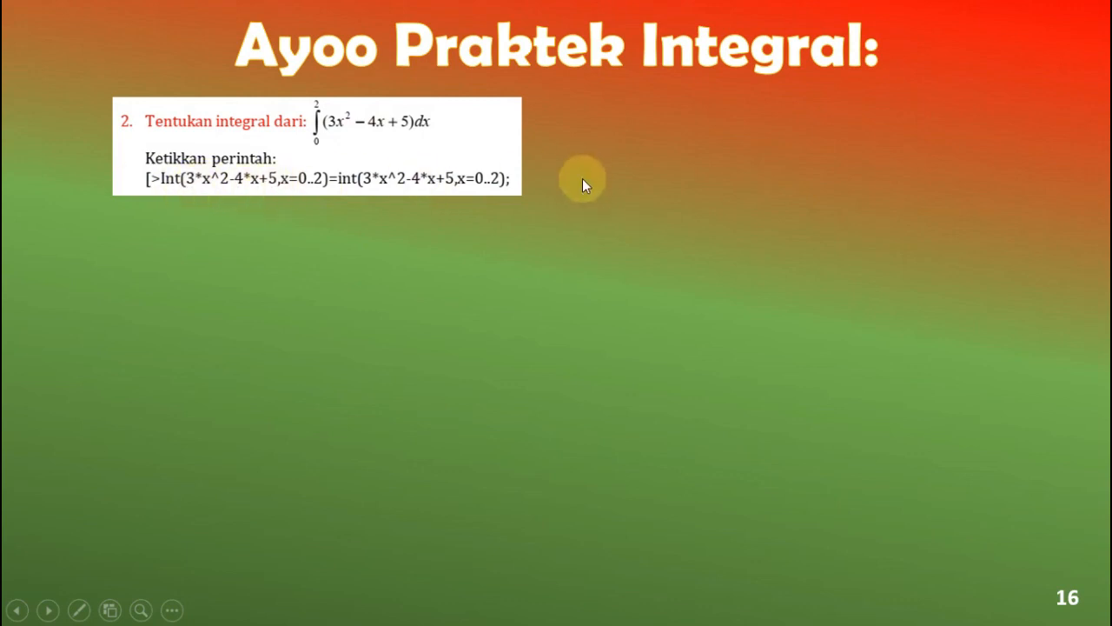
pyautogui.click(828, 341)
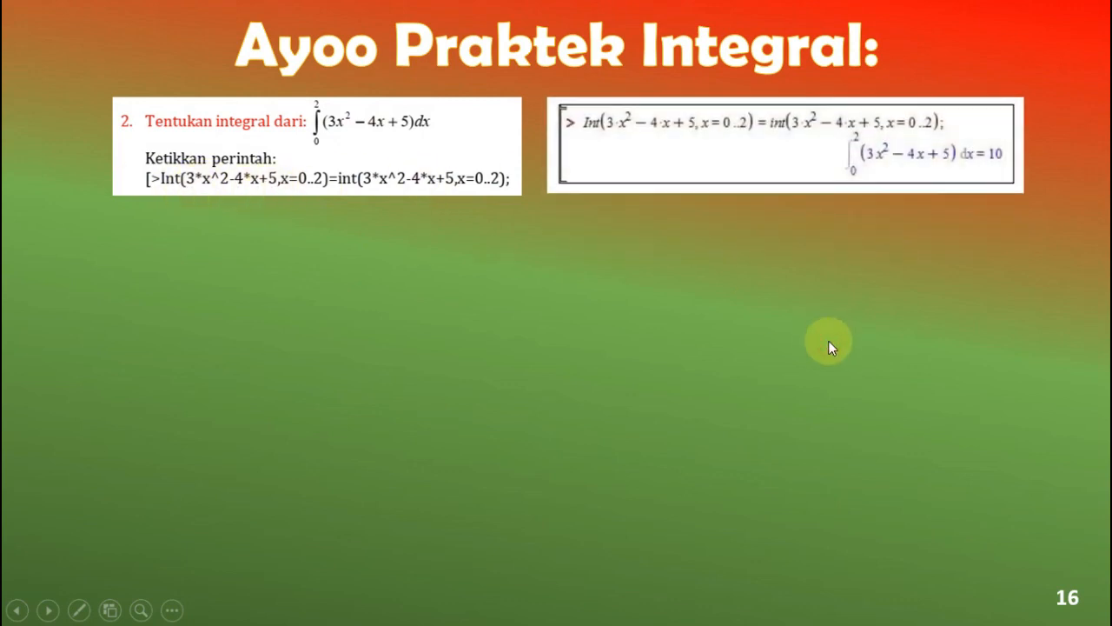
# - Switch back to the Maple worksheet and place the cursor at the empty prompt below the cos(x)/sin(x) integral
pyautogui.press('super')
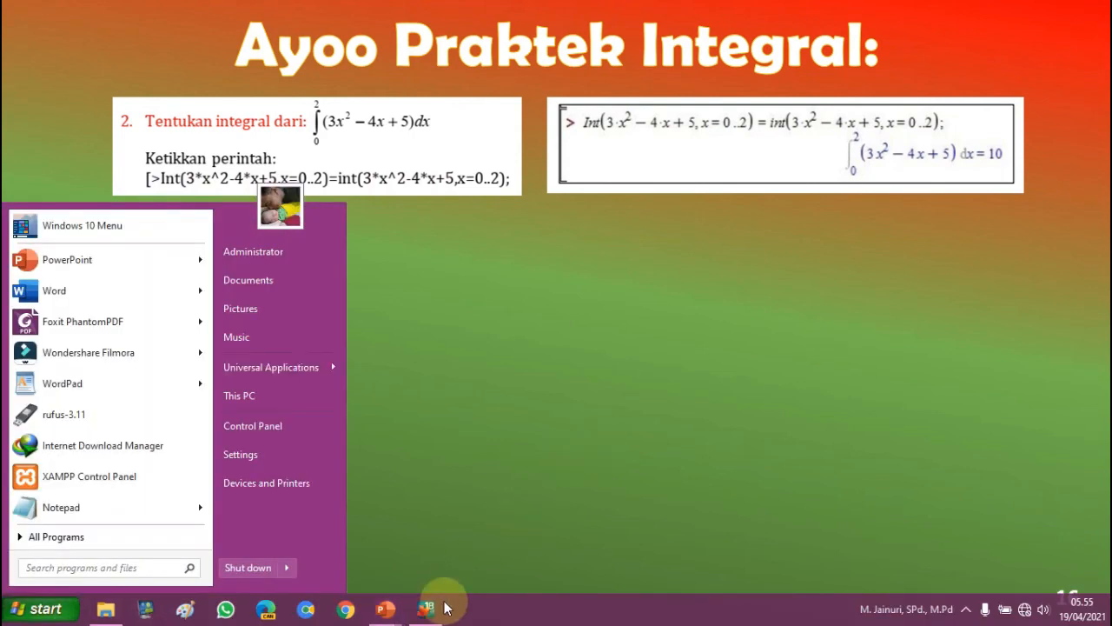
pyautogui.click(430, 610)
pyautogui.click(305, 550)
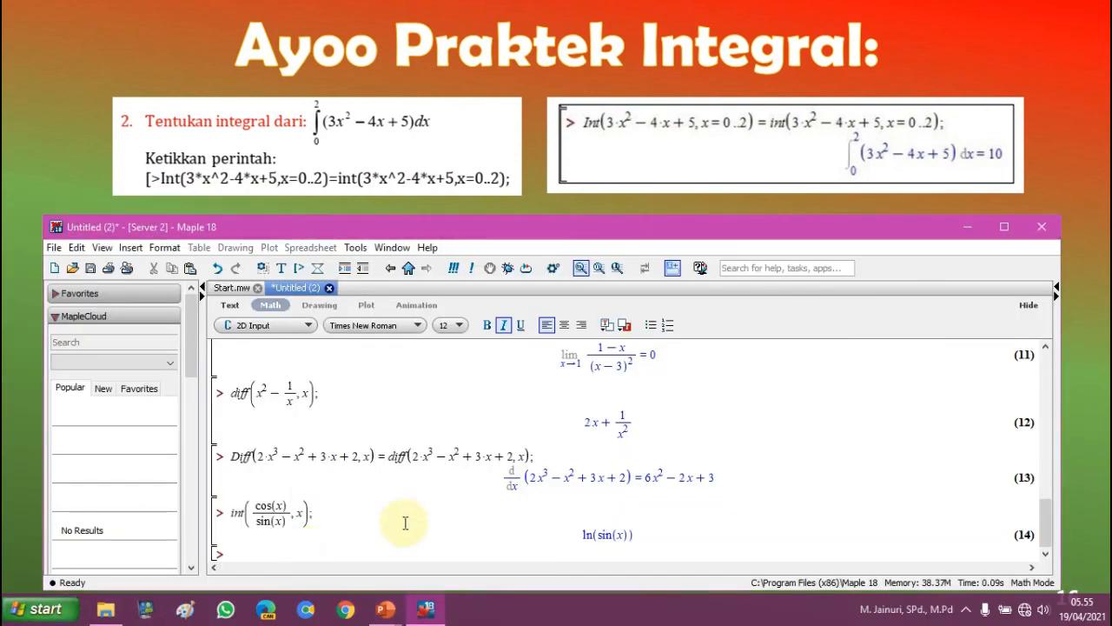